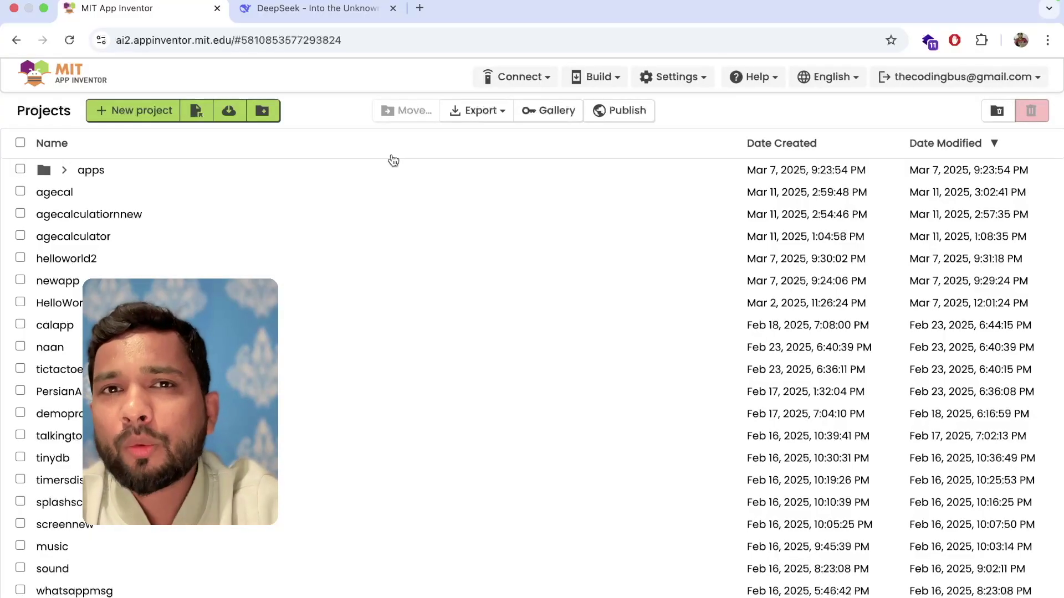
# Start a new App Inventor project called bmicalculator, opening its blank Screen1
pyautogui.click(134, 114)
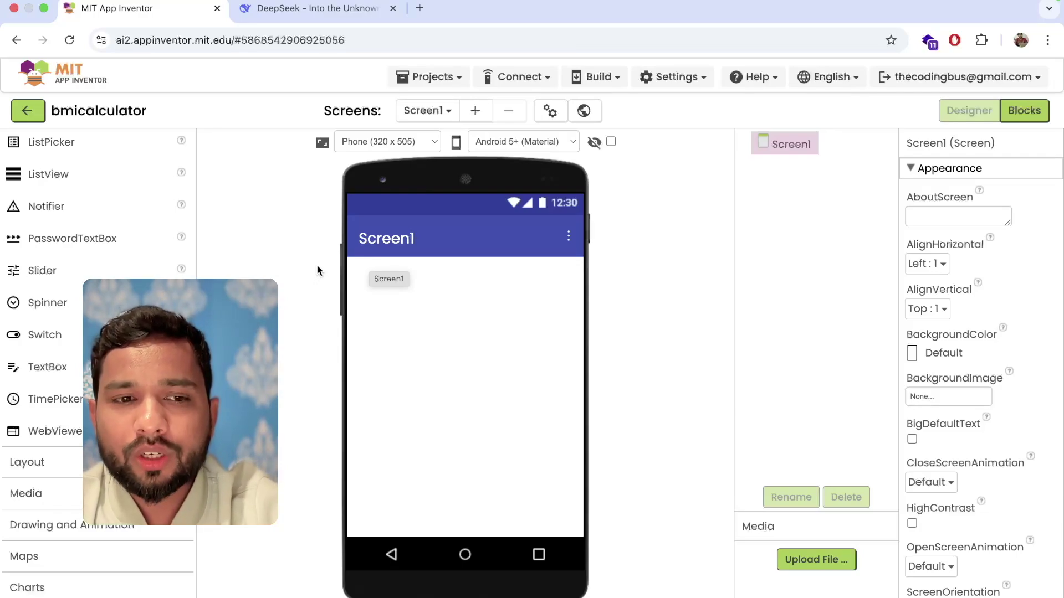
# Place a WebViewer component on Screen1, then switch to the DeepSeek chat
pyautogui.moveTo(55, 430); pyautogui.dragTo(415, 409)
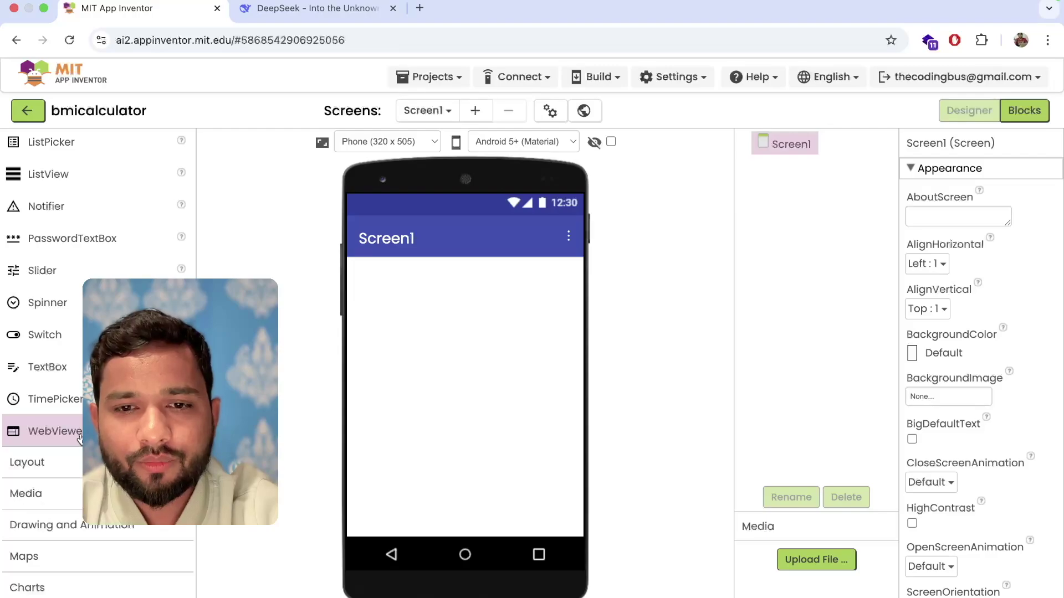
pyautogui.moveTo(79, 439); pyautogui.dragTo(417, 382)
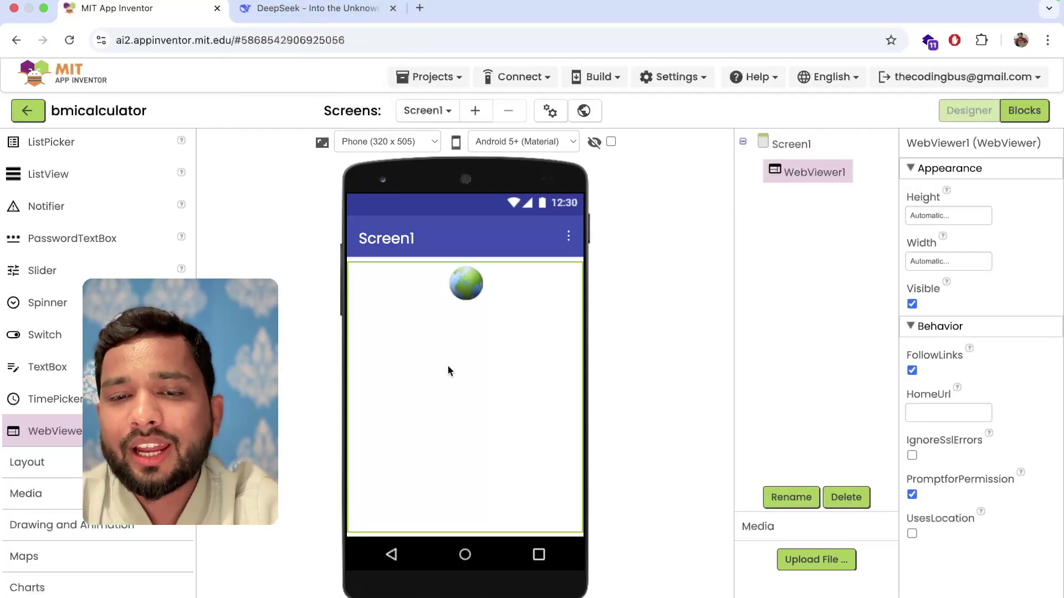
pyautogui.click(316, 9)
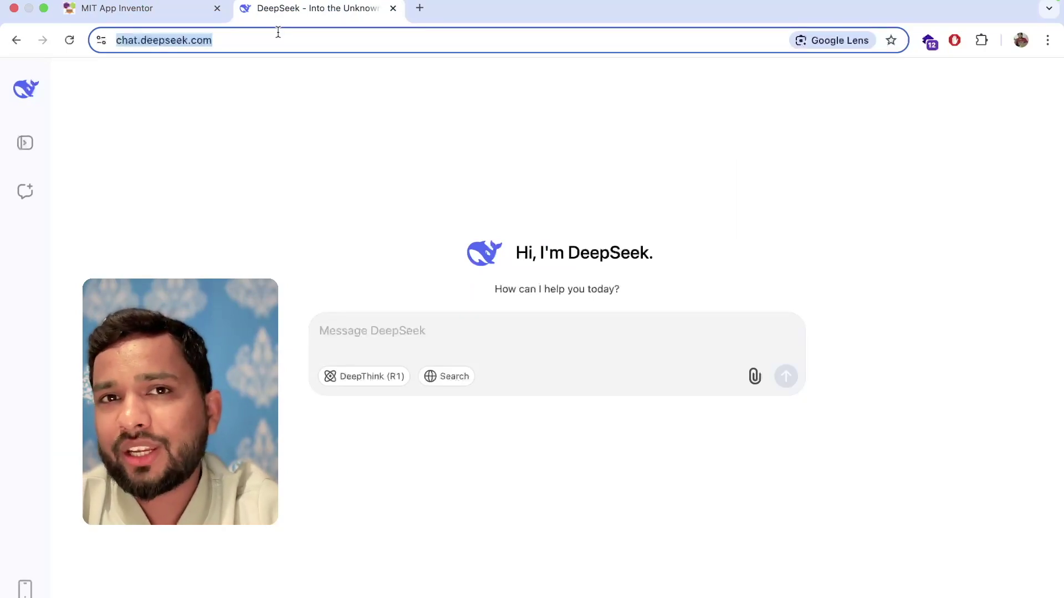
# Ask DeepSeek for a simple mobile-responsive BMI calculator in HTML, CSS and JS
pyautogui.click(415, 326)
pyautogui.write('c')
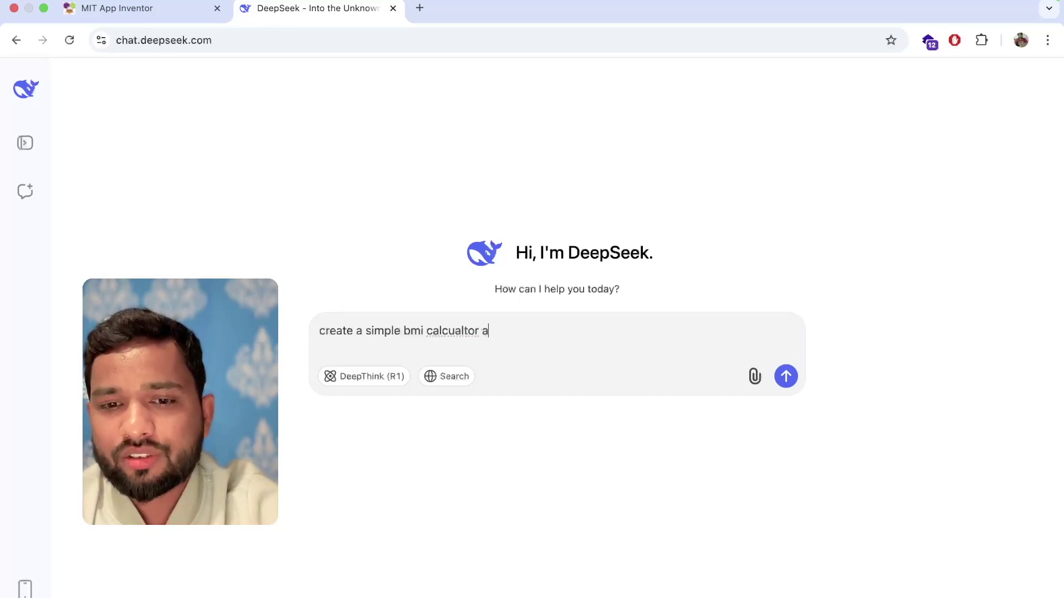
pyautogui.write('html and')
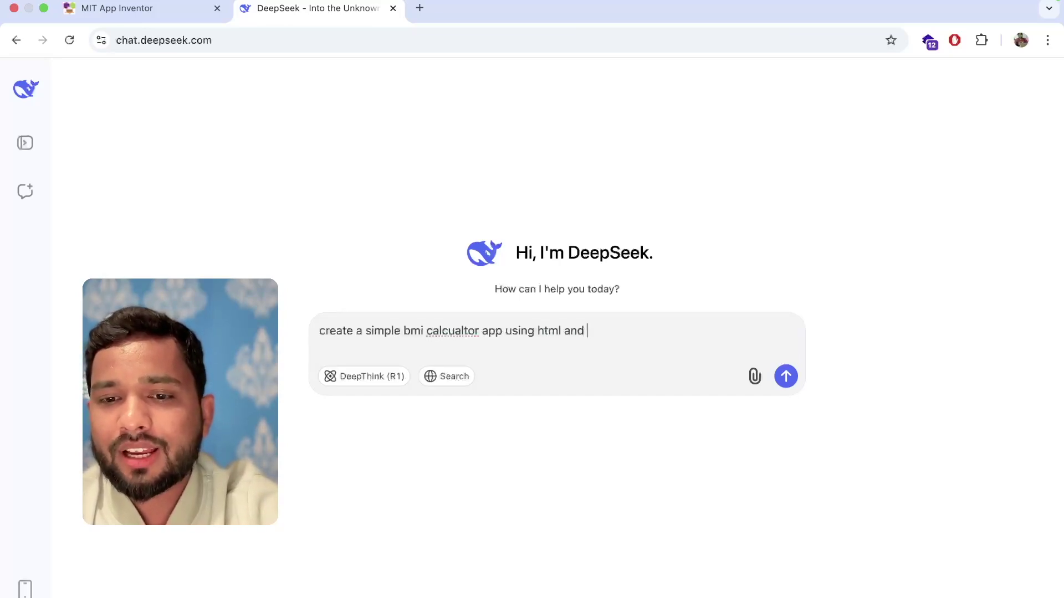
pyautogui.press('BackSpace')
pyautogui.press('BackSpace')
pyautogui.press('BackSpace')
pyautogui.write('css and')
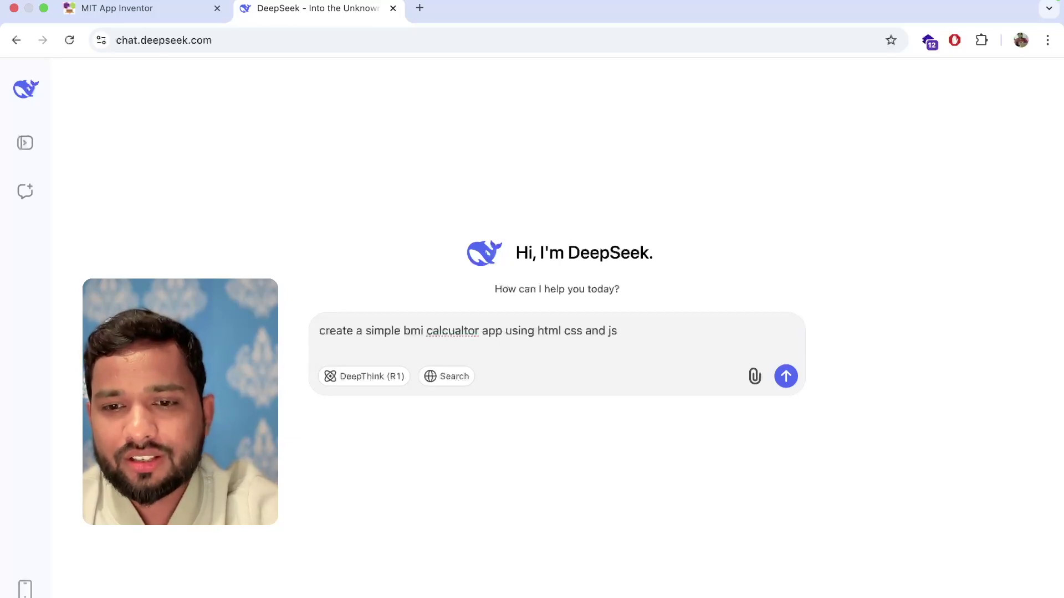
pyautogui.write(' js that should be mobile')
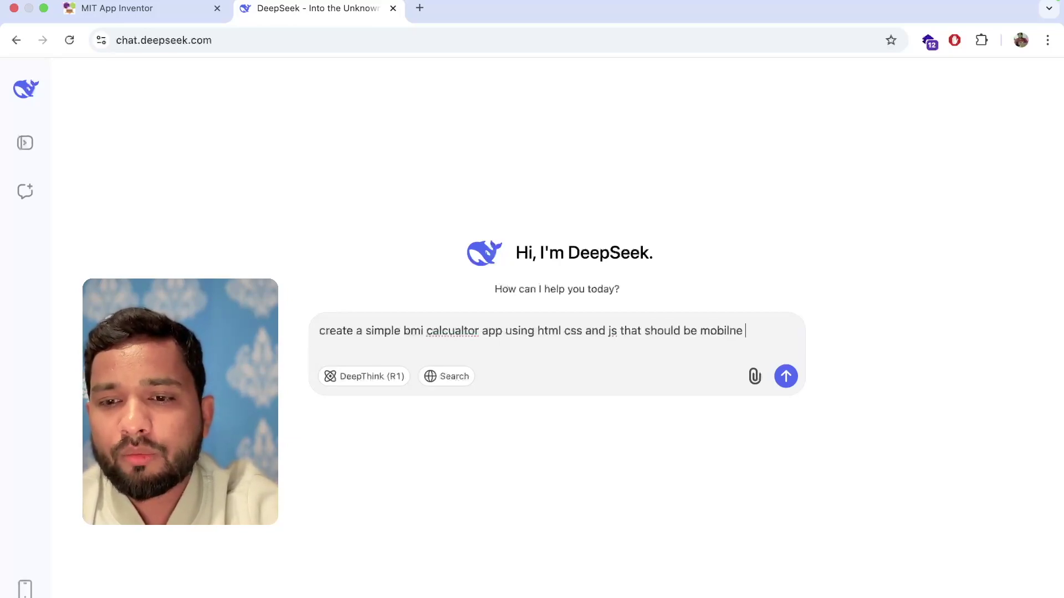
pyautogui.write(' responsive in a single file')
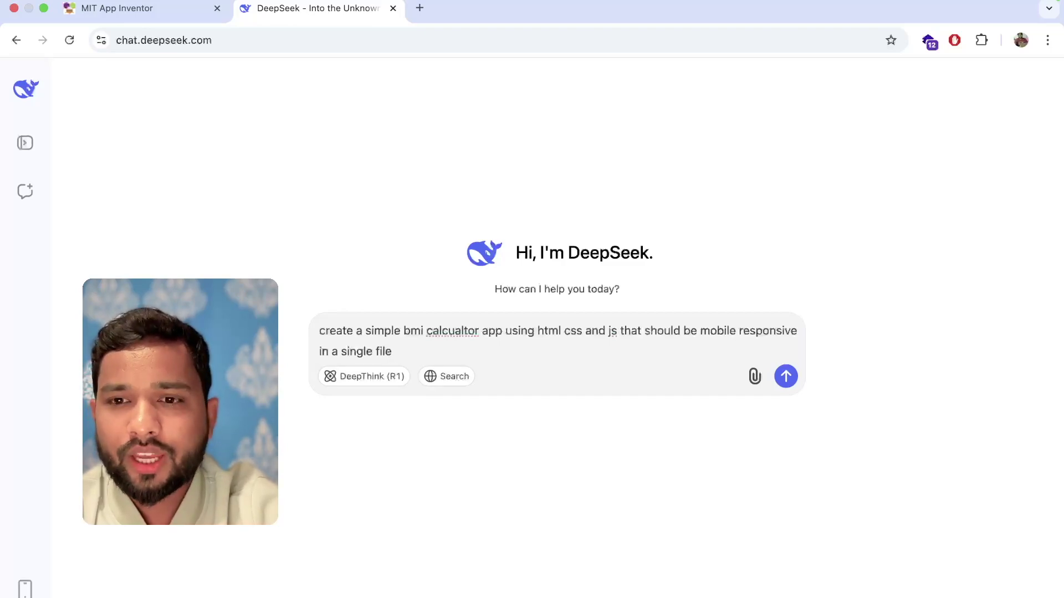
pyautogui.press('Return')
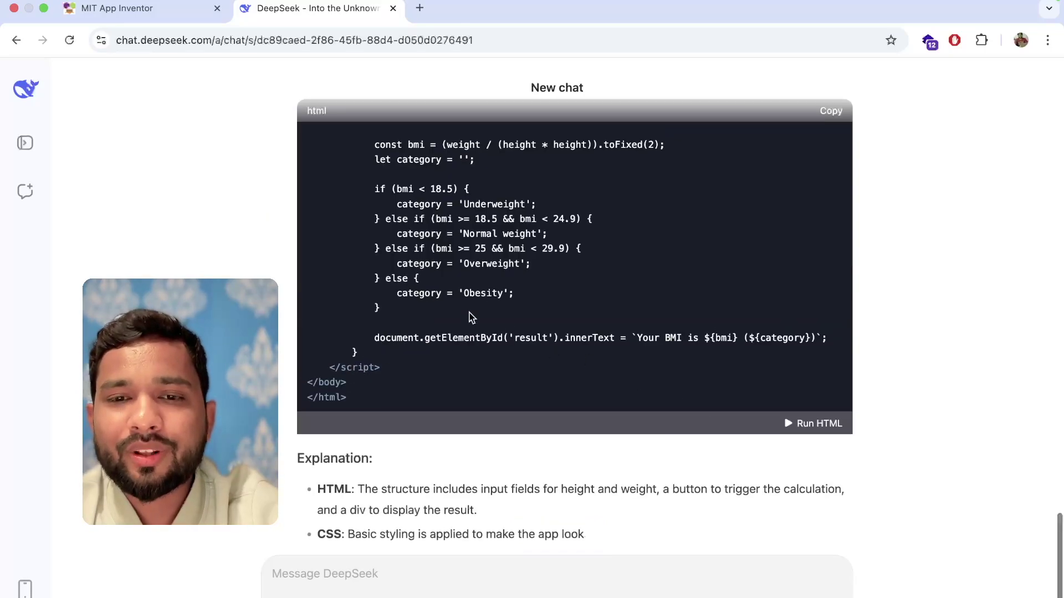
# Preview the generated calculator and compute BMI for 174 cm and 67 kg (22.13, Normal weight)
pyautogui.click(813, 448)
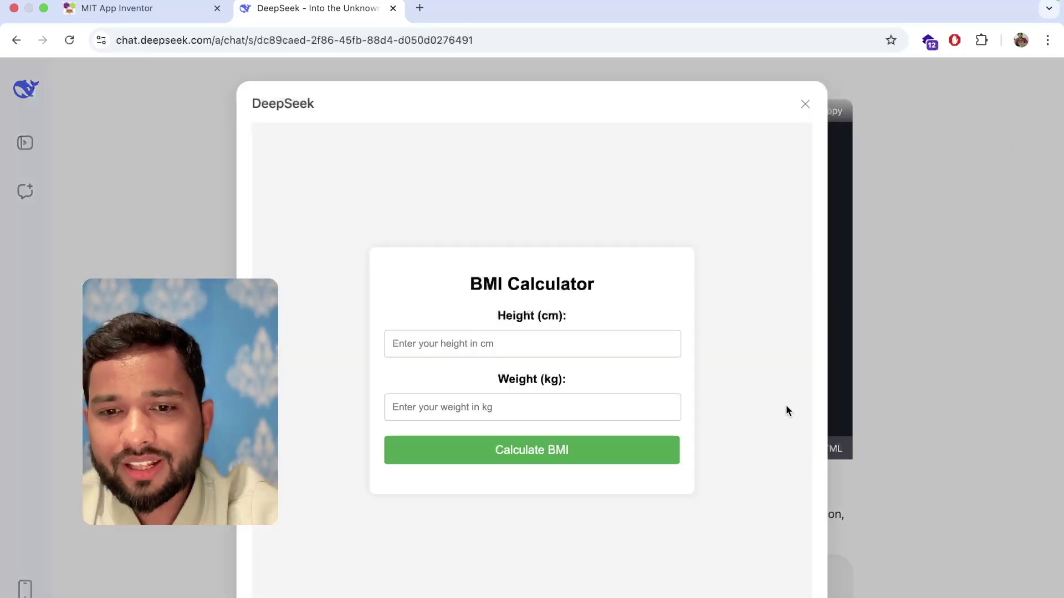
pyautogui.click(506, 344)
pyautogui.write('1')
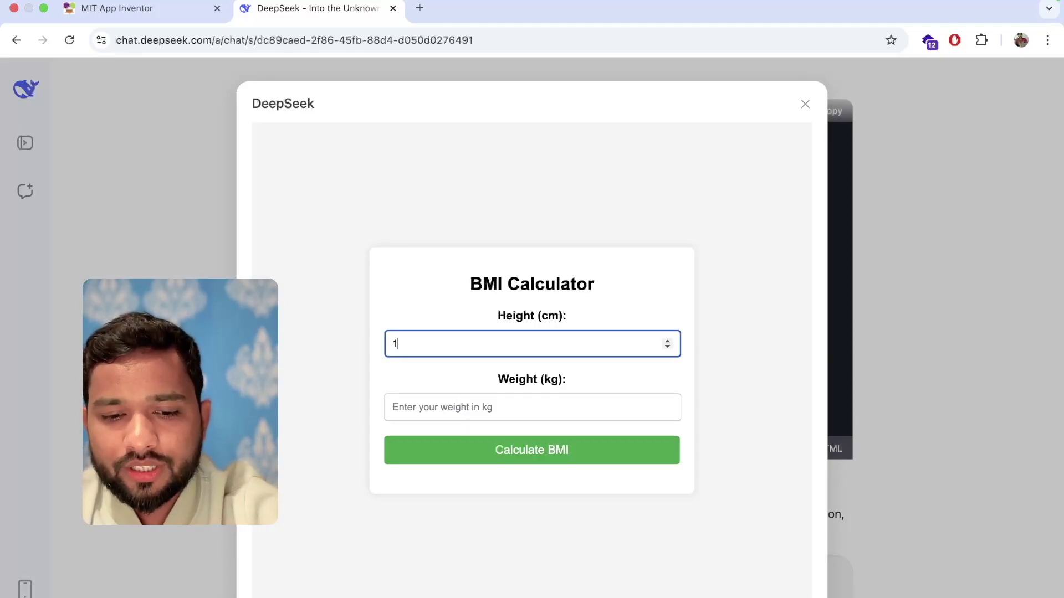
pyautogui.write('74')
pyautogui.click(544, 407)
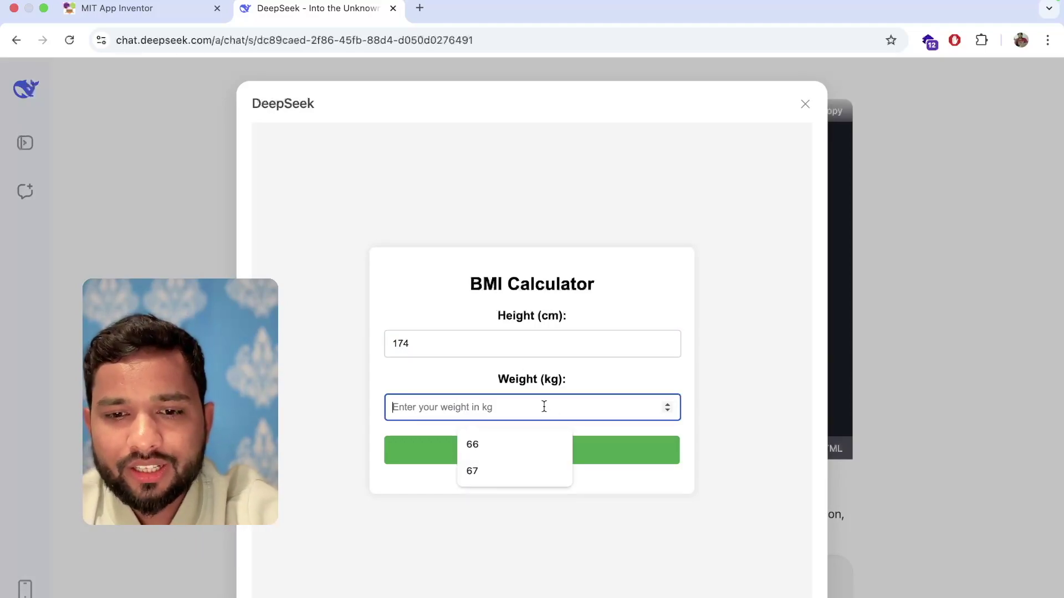
pyautogui.click(484, 471)
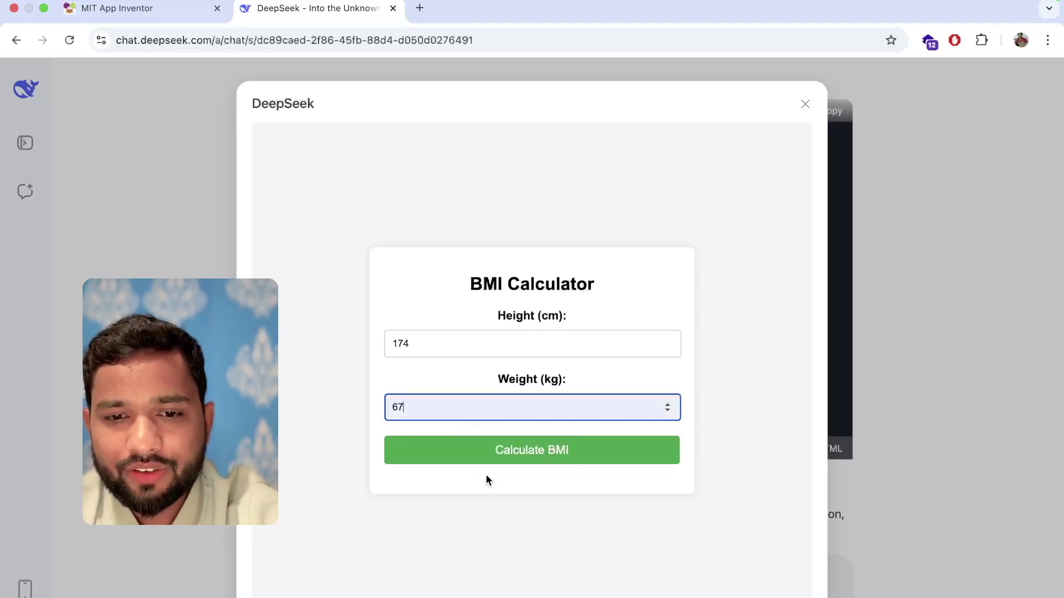
pyautogui.click(509, 453)
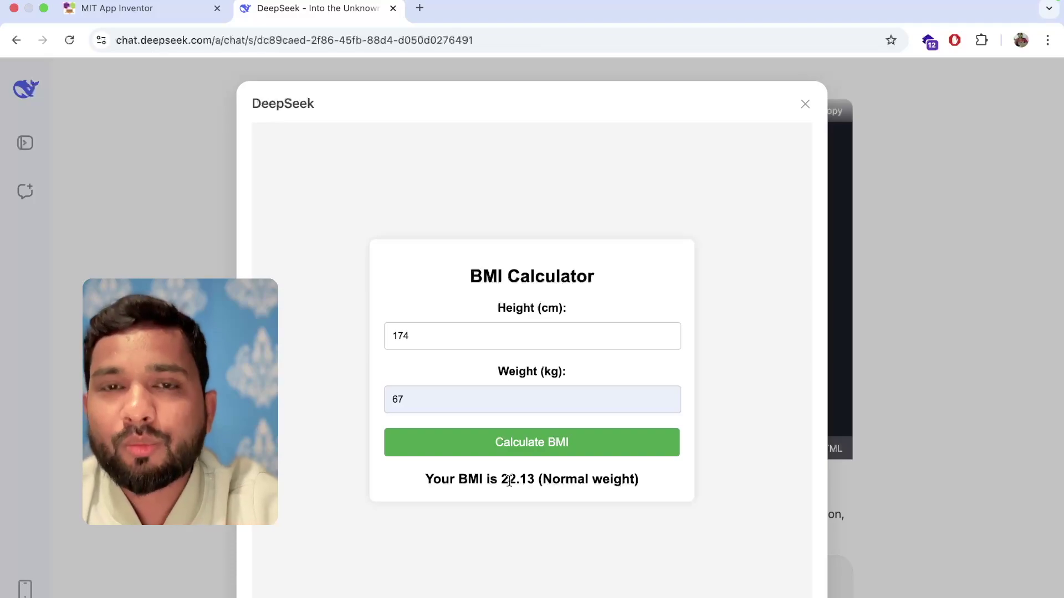
pyautogui.tripleClick(508, 480)
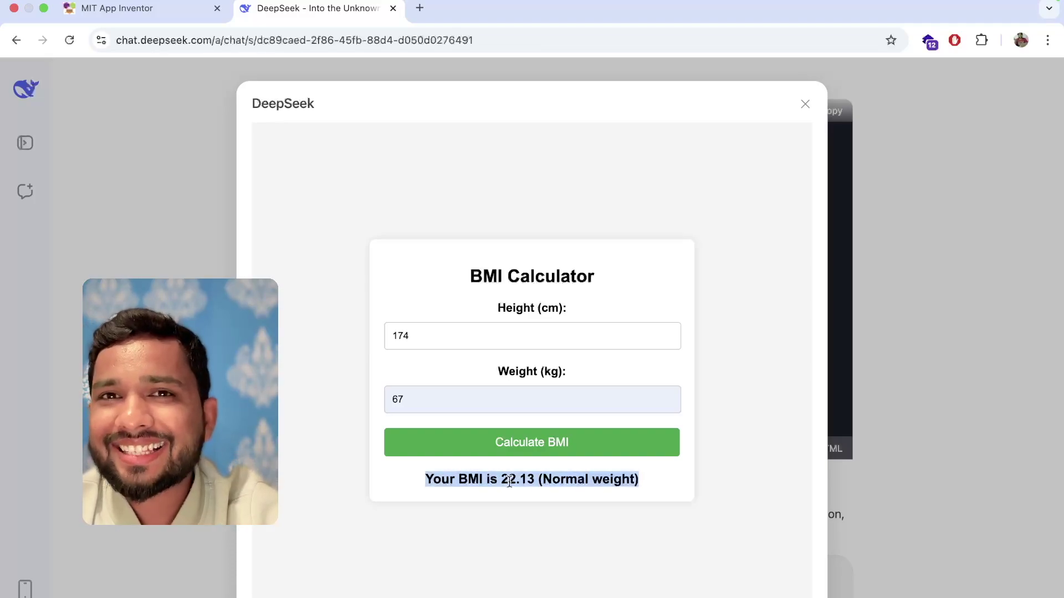
pyautogui.click(361, 247)
pyautogui.moveTo(532, 399)
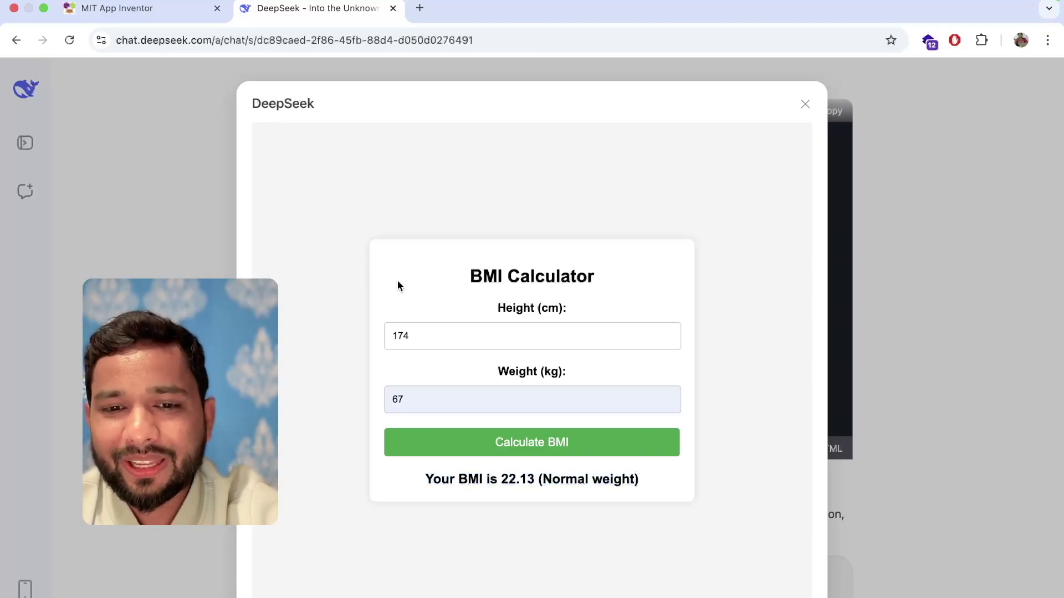
# Change the weight to 90 kg, recalculate to 29.73 Overweight, and close the preview
pyautogui.click(444, 395)
pyautogui.press('BackSpace')
pyautogui.press('BackSpace')
pyautogui.write('90')
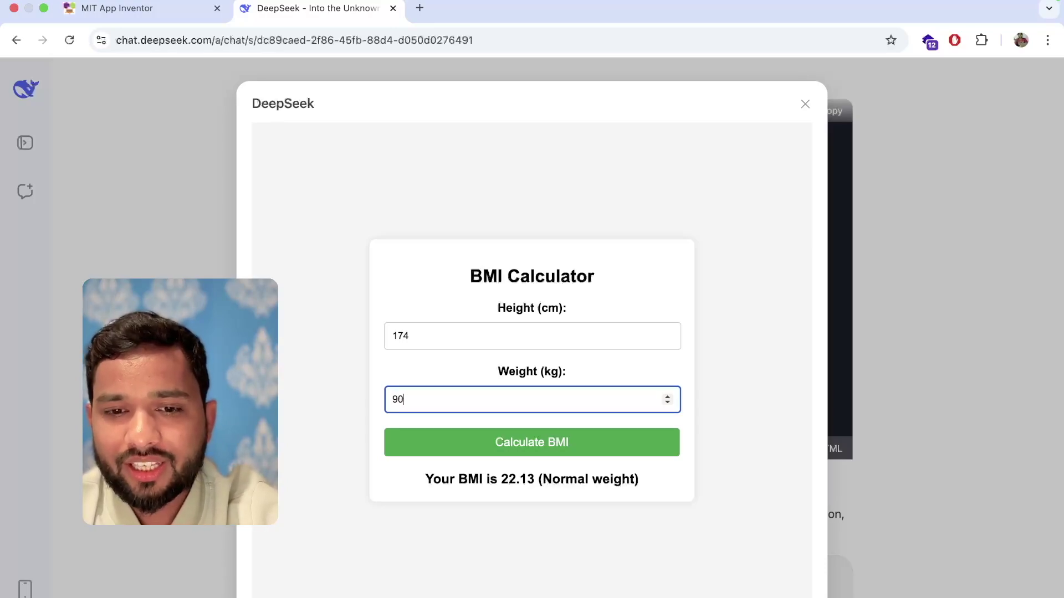
pyautogui.click(420, 369)
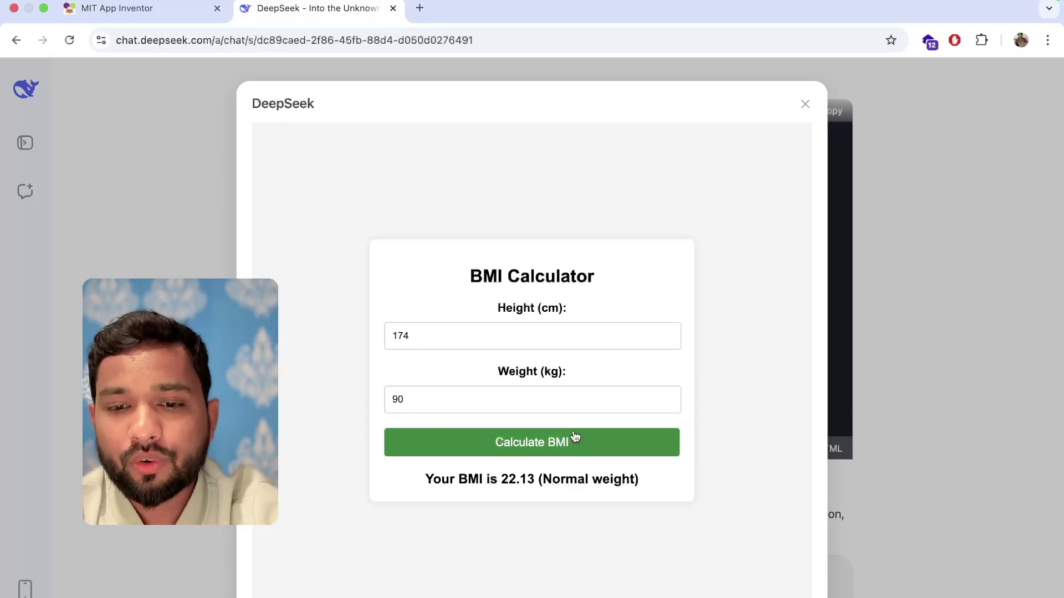
pyautogui.click(515, 446)
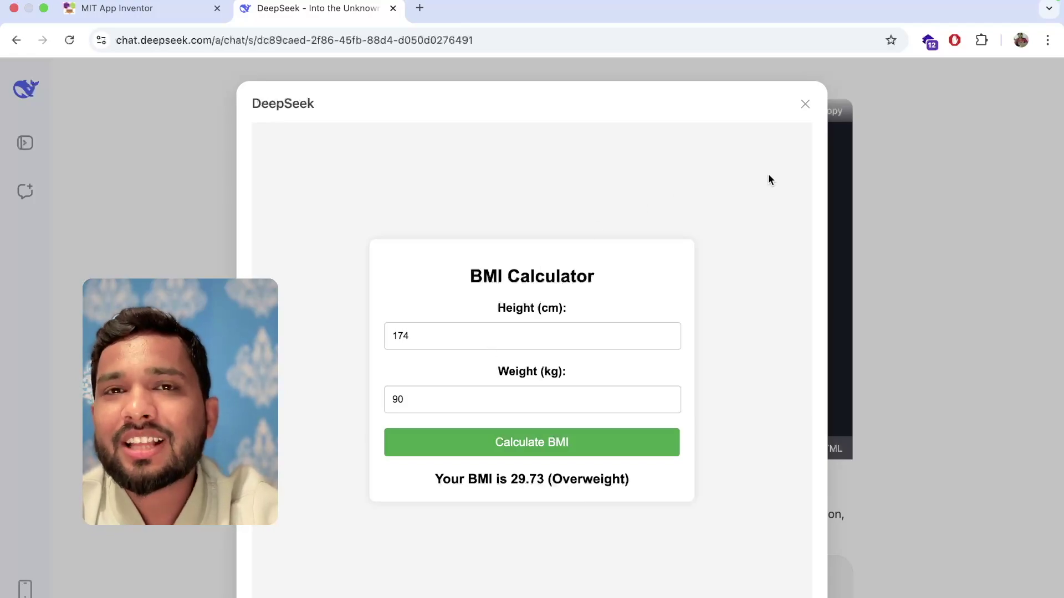
pyautogui.click(806, 105)
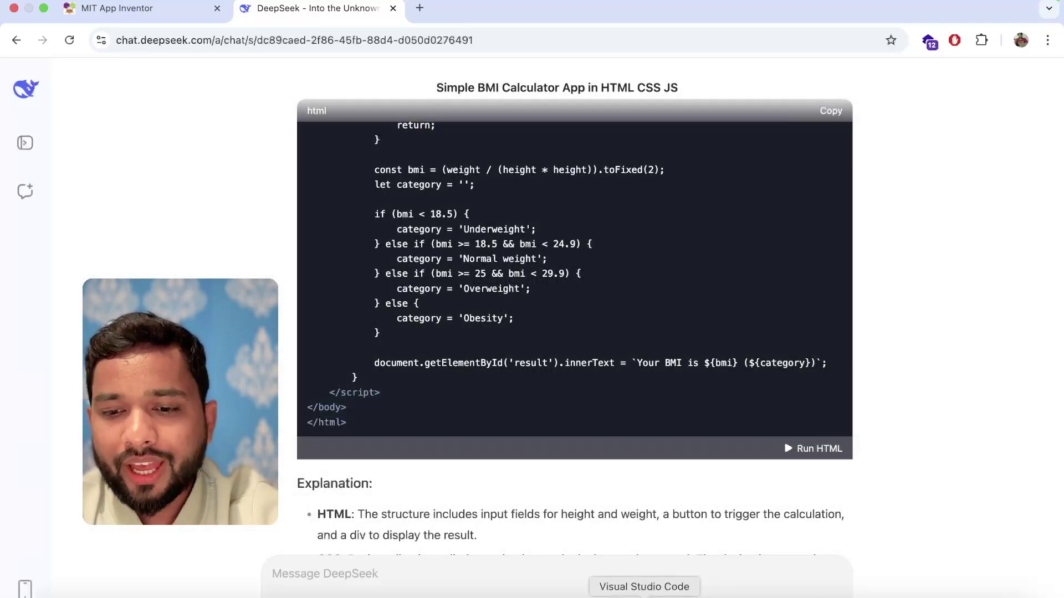
# Paste the BMI code into a new VS Code file and save it as bmi.html on the Desktop
pyautogui.click(644, 595)
pyautogui.press('super+v')
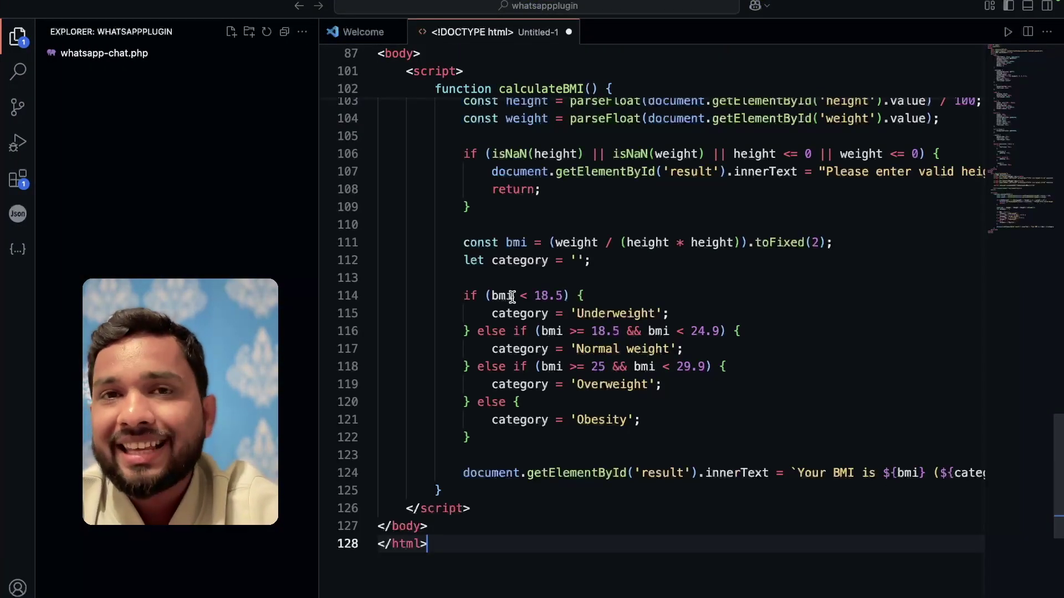
pyautogui.press('super+s')
pyautogui.write('bmi')
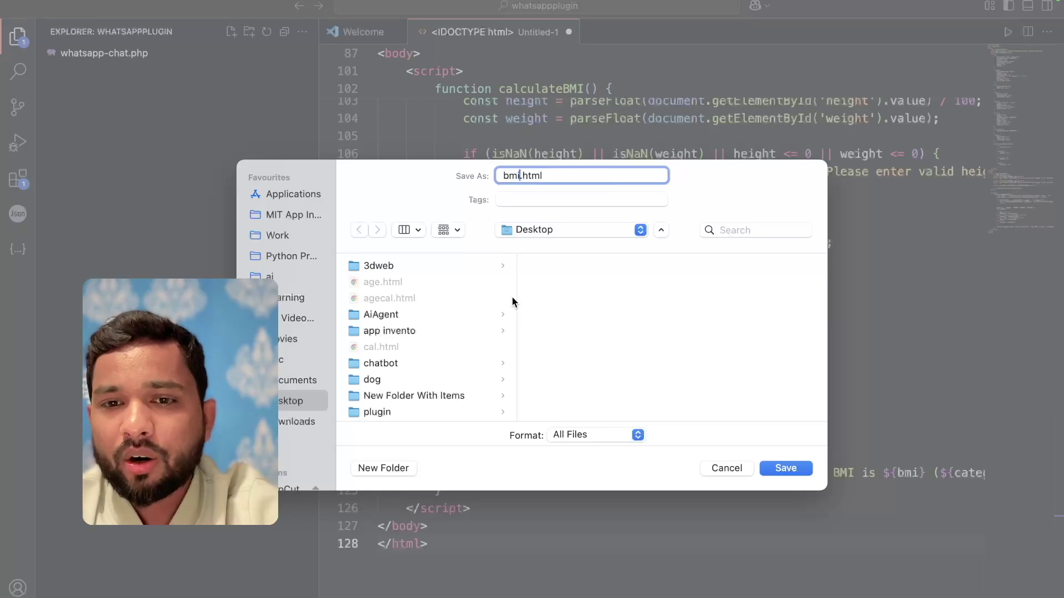
pyautogui.press('Return')
pyautogui.hotkey('ctrl', 'Left')
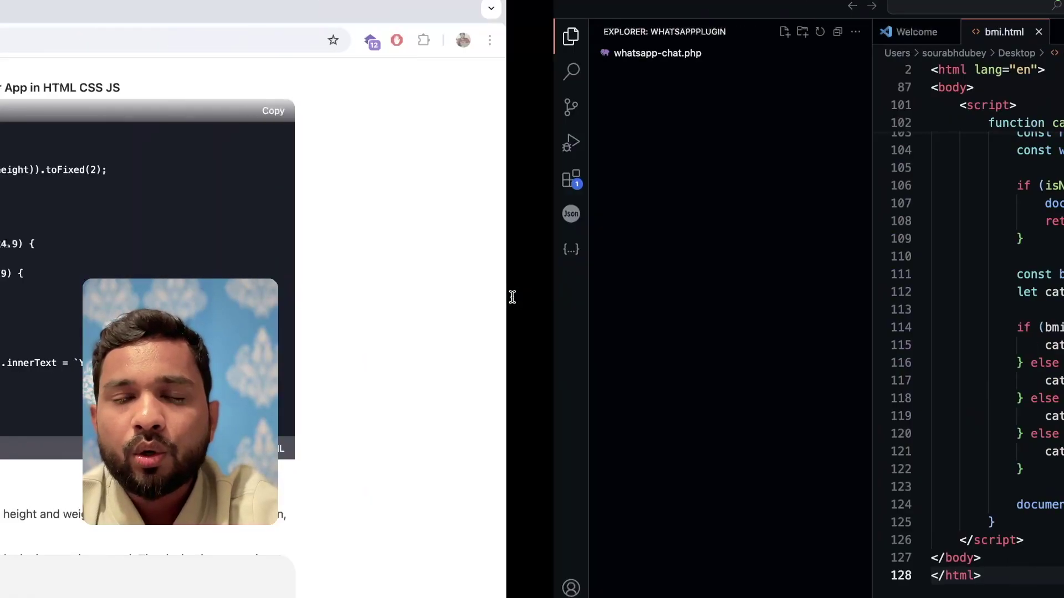
pyautogui.click(142, 8)
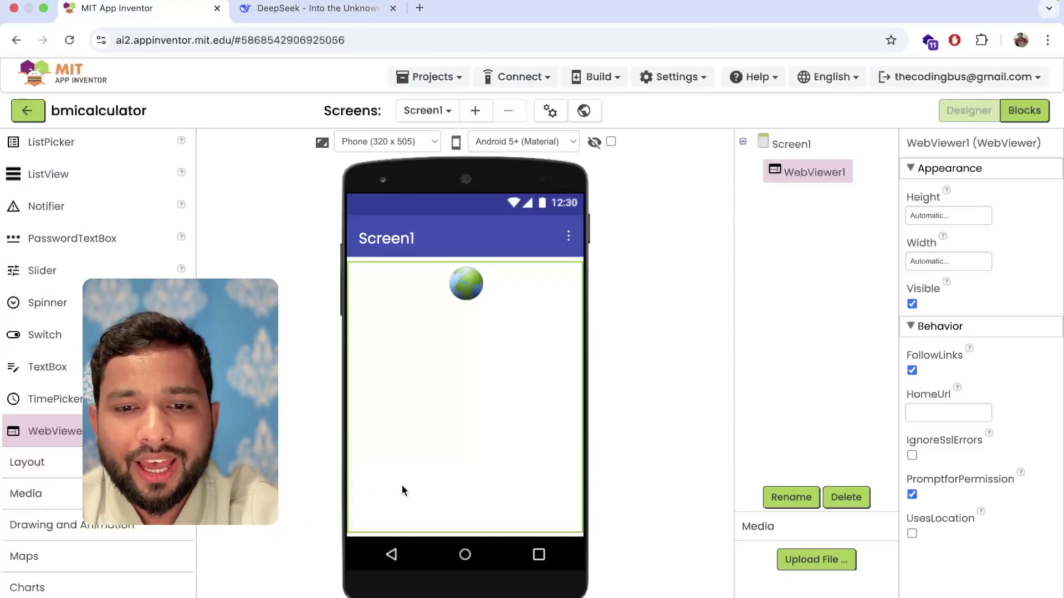
# Upload bmi.html from the Desktop as a media file in the project
pyautogui.click(811, 560)
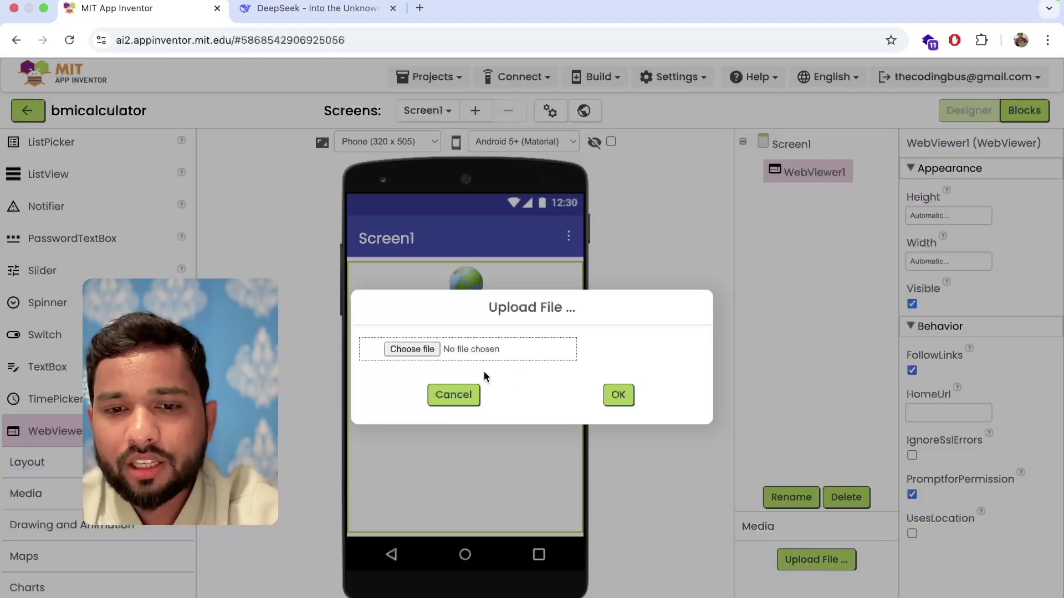
pyautogui.click(430, 351)
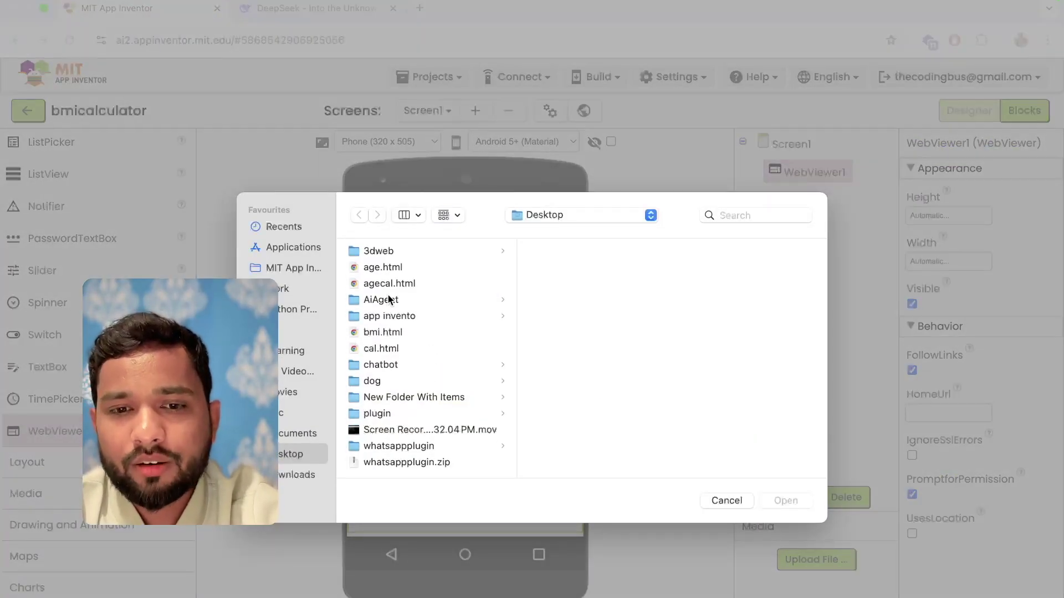
pyautogui.doubleClick(384, 333)
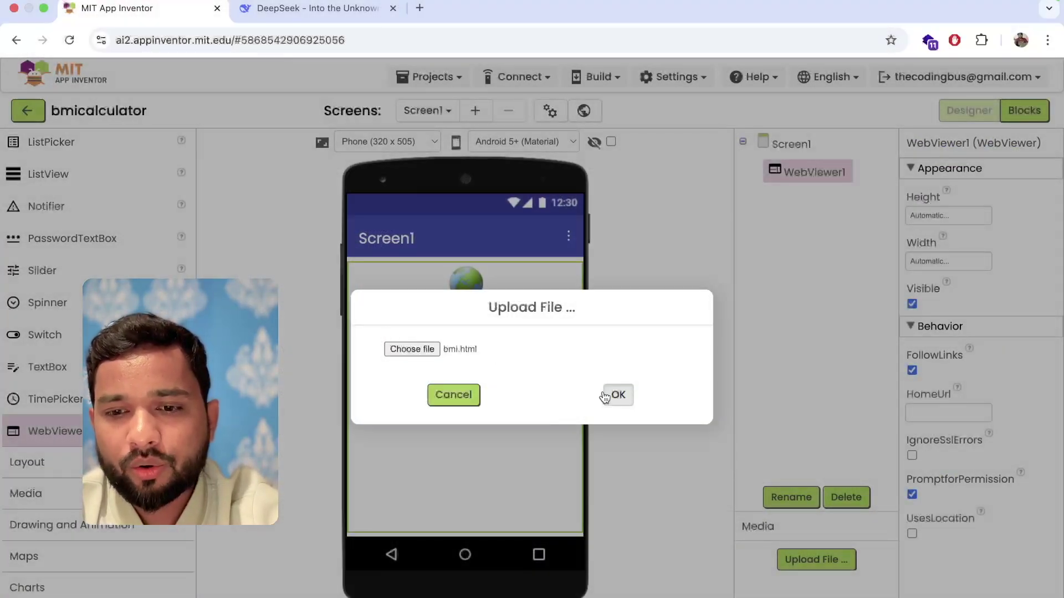
pyautogui.click(605, 397)
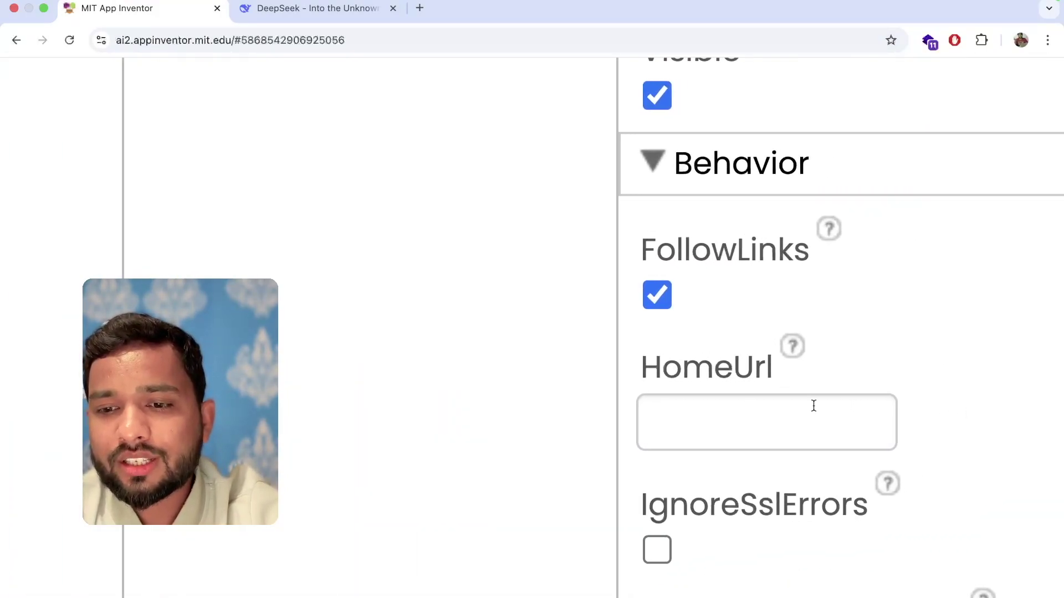
pyautogui.click(814, 406)
pyautogui.write('http:/')
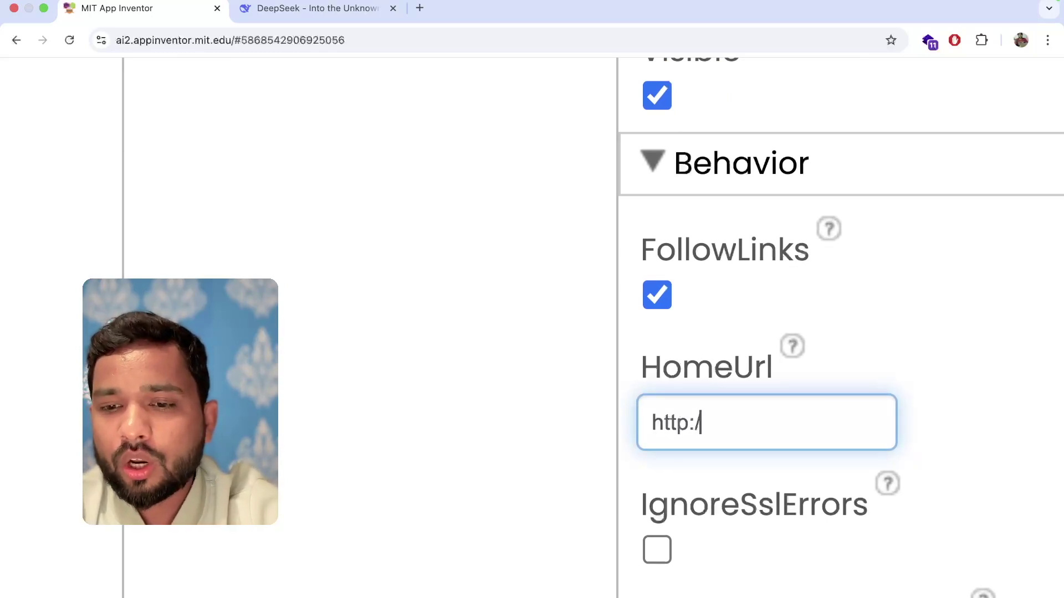
pyautogui.write('/localhost/')
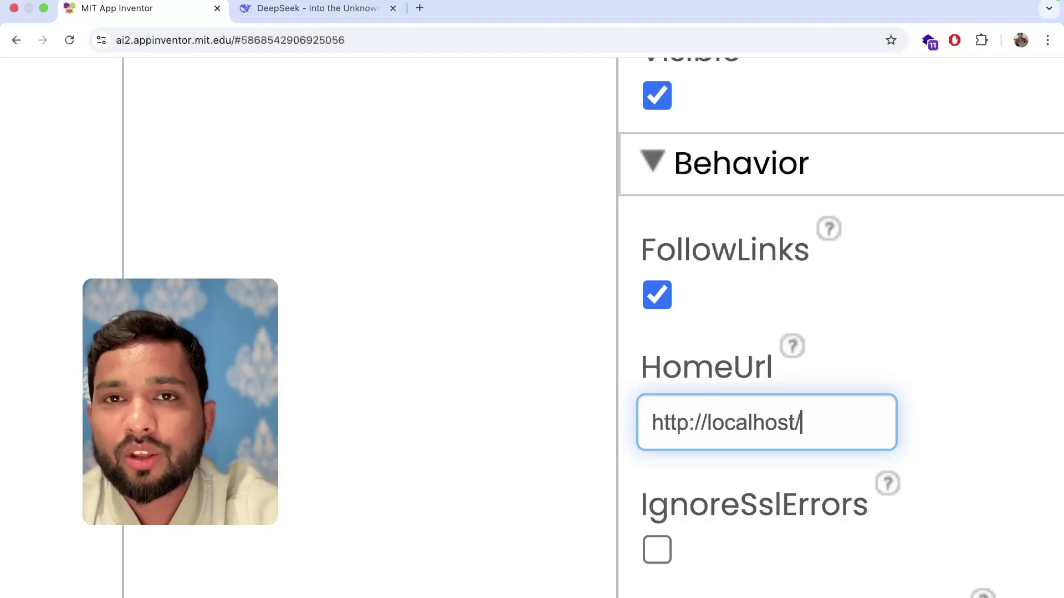
pyautogui.scroll(-5, 672, 446)
pyautogui.scroll(5, 593, 443)
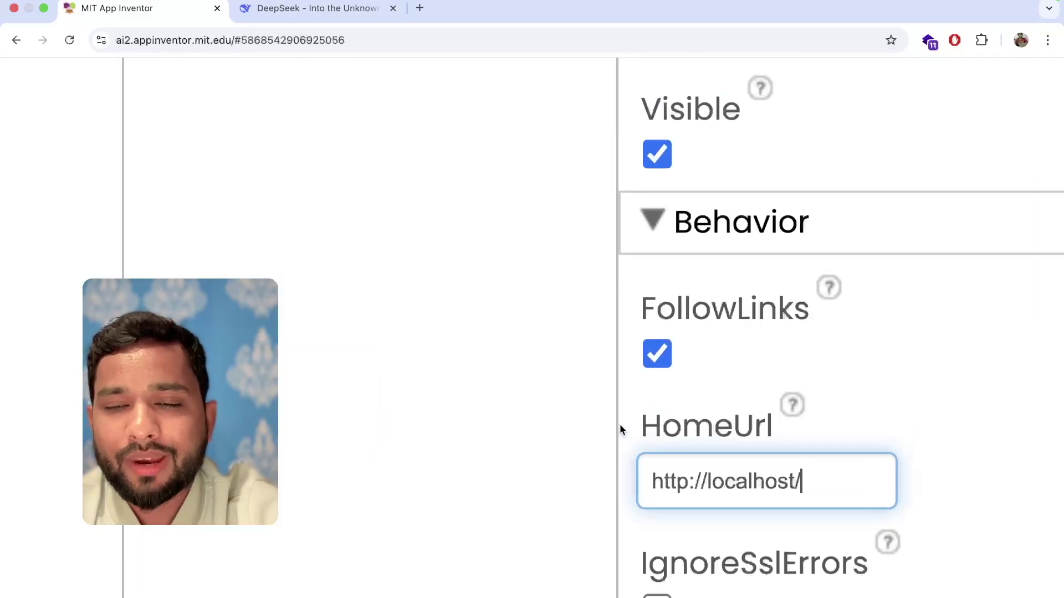
pyautogui.scroll(3, 620, 430)
pyautogui.scroll(-4, 737, 435)
pyautogui.scroll(-1, 736, 427)
pyautogui.write('bmi')
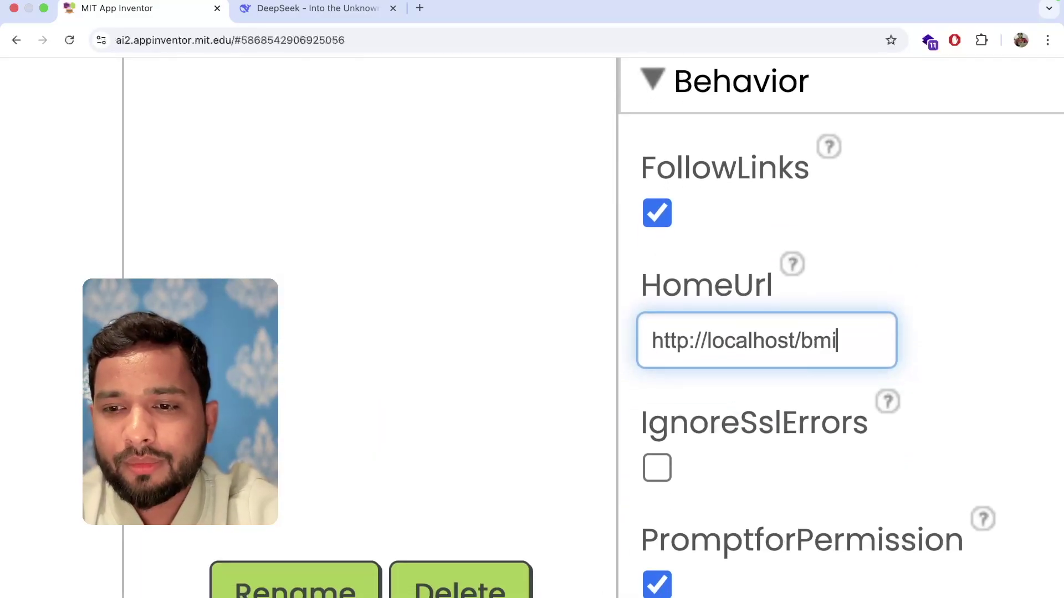
pyautogui.write('.html')
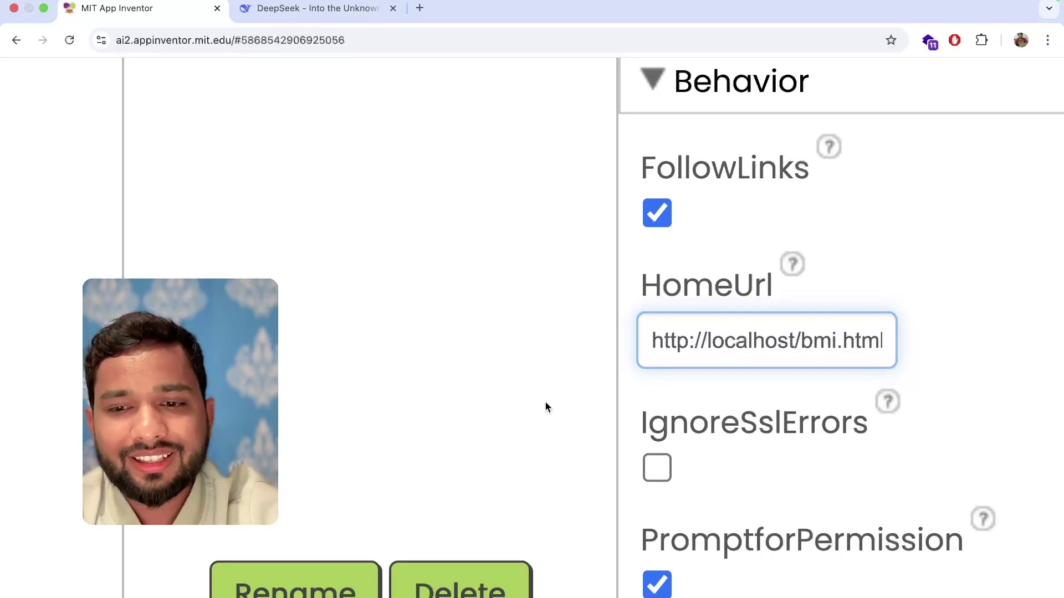
pyautogui.press('Return')
pyautogui.hotkey('ctrl', '0')
pyautogui.scroll(-3, 544, 401)
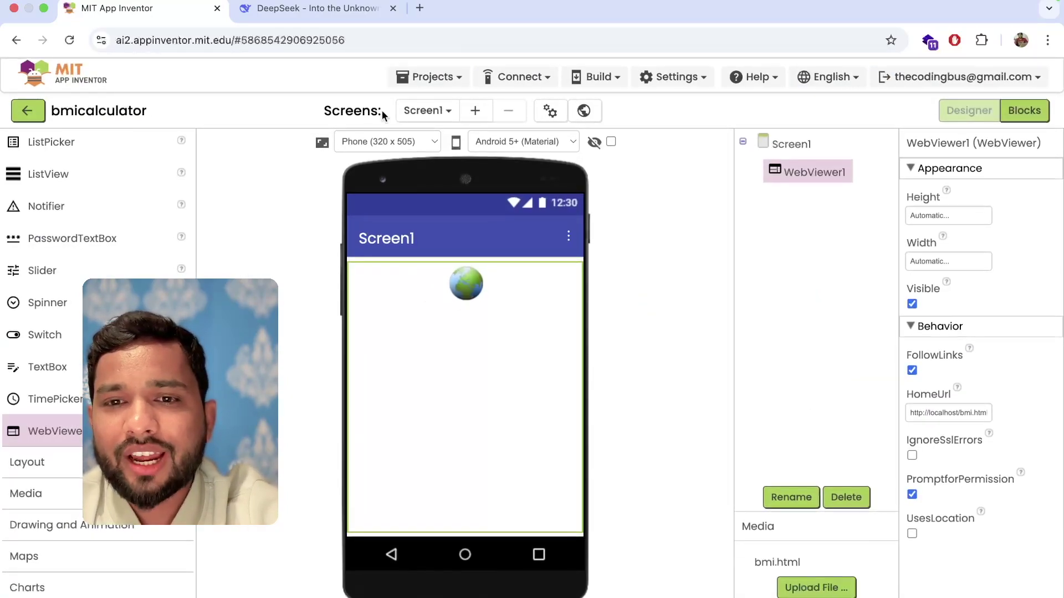
# Connect to the AI Companion using its connection code
pyautogui.click(532, 77)
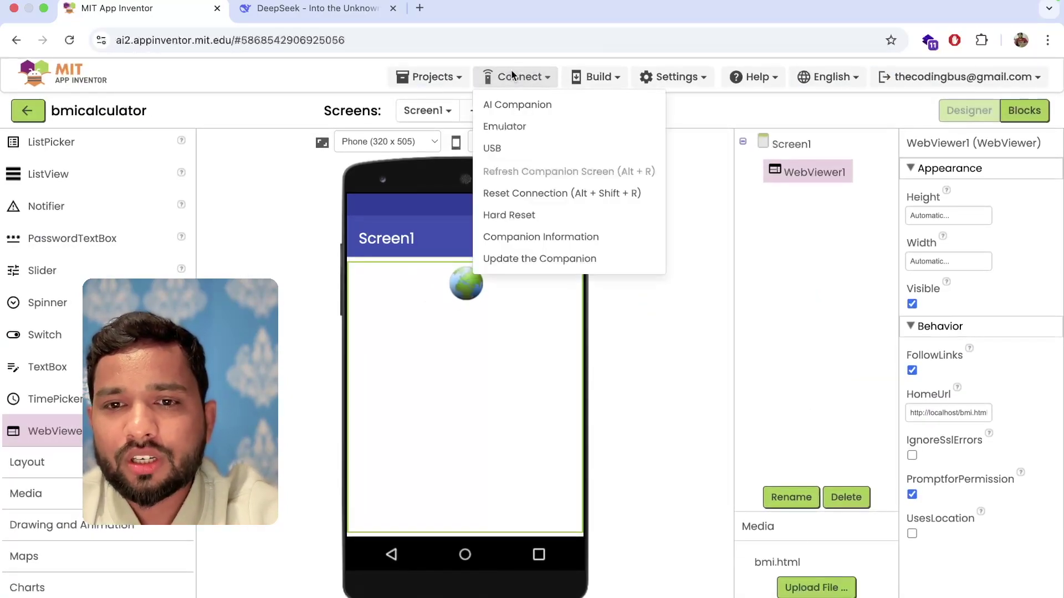
pyautogui.click(538, 105)
pyautogui.doubleClick(600, 423)
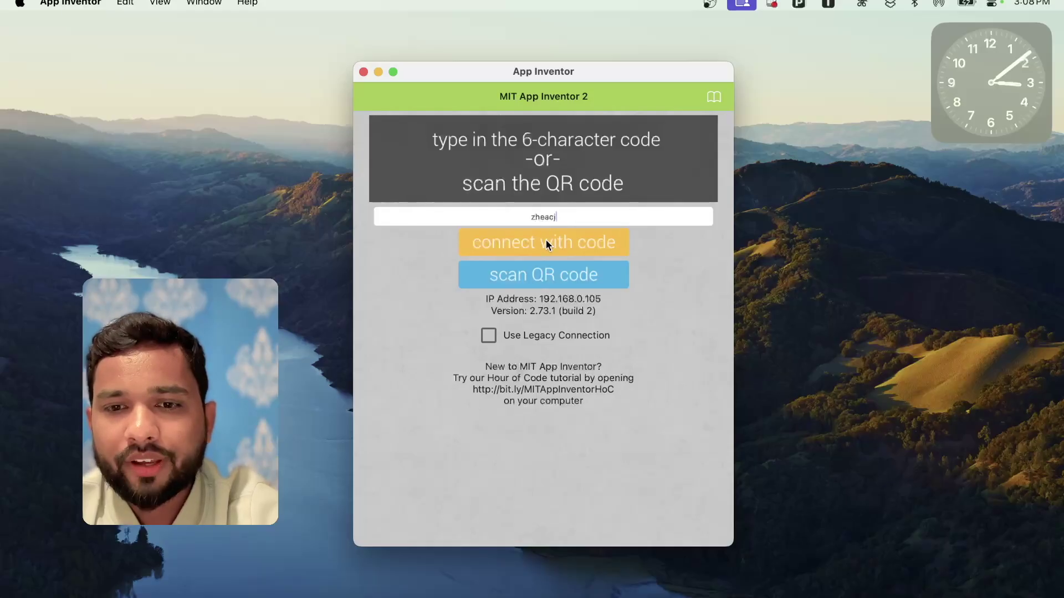
pyautogui.click(547, 243)
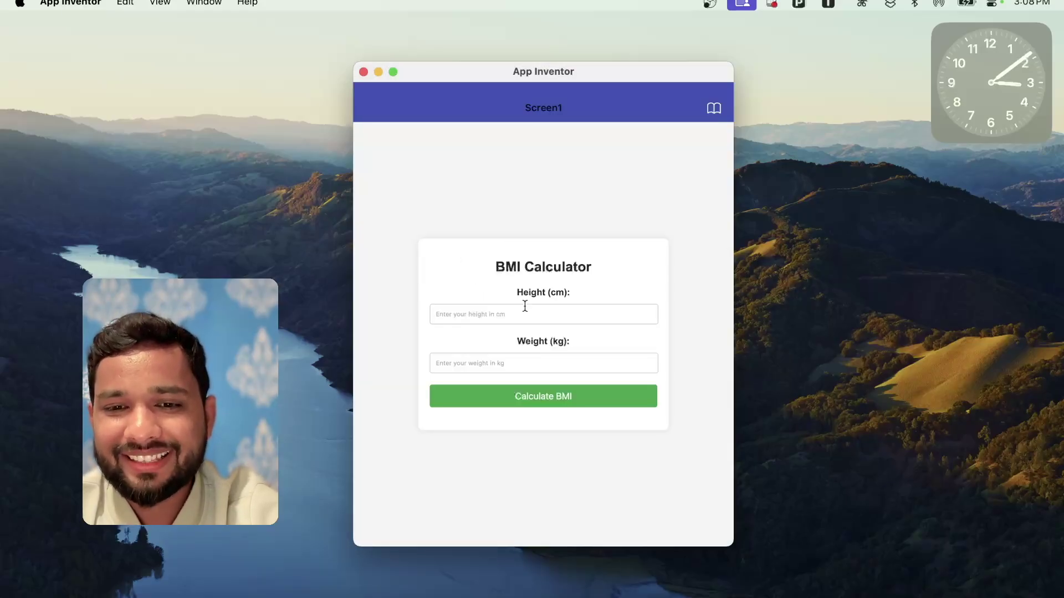
# Enter height 182 cm and weight 70 kg in the Companion app and calculate the BMI
pyautogui.click(524, 311)
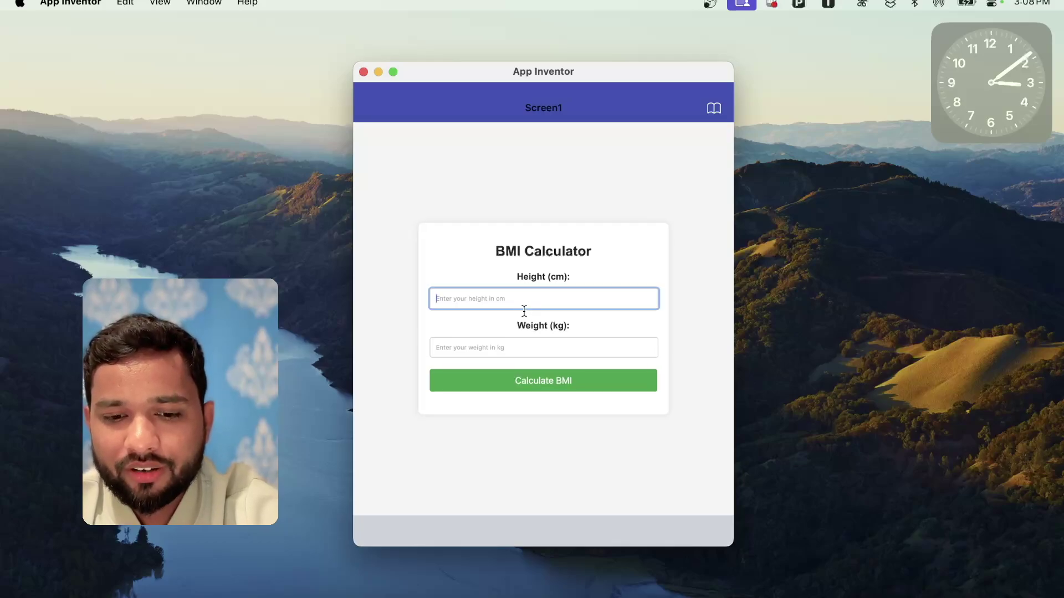
pyautogui.write('182')
pyautogui.click(523, 343)
pyautogui.write('70')
pyautogui.click(544, 379)
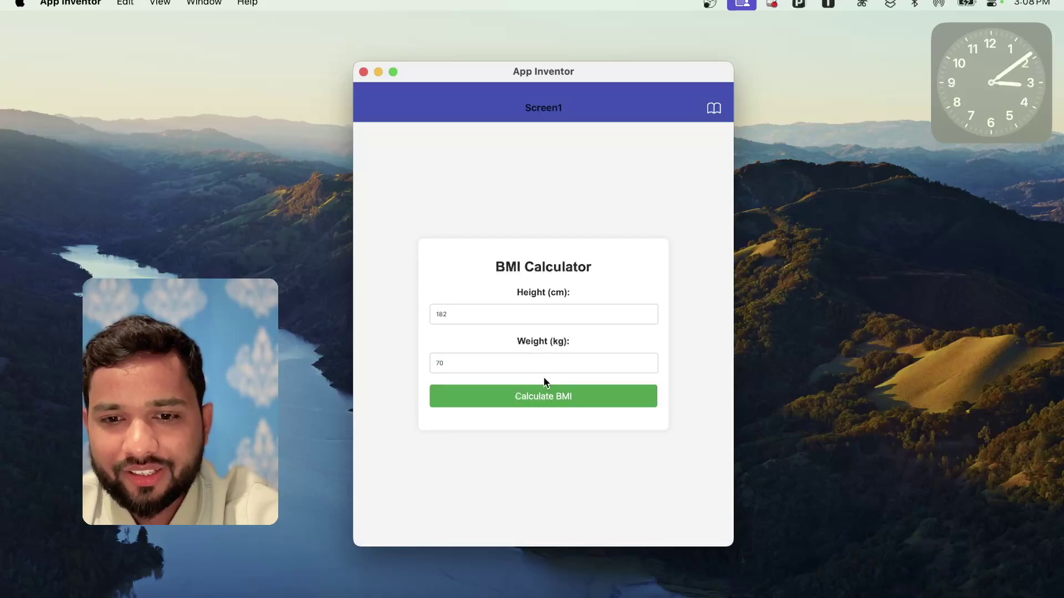